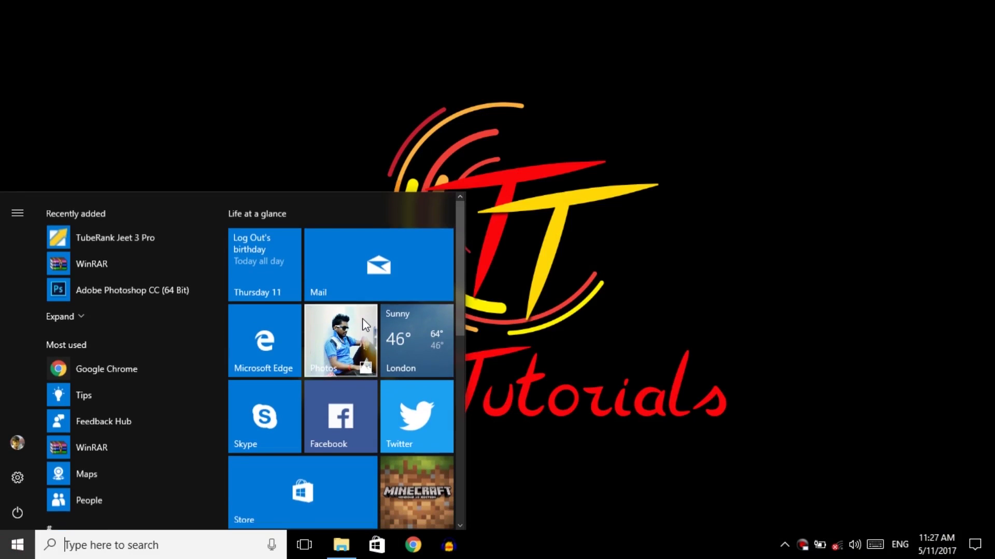
Step: Scroll the Start menu tiles down until the FastStone Capture tile is visible
{"action": "scroll", "coordinate": [362, 317], "scroll_direction": "down", "scroll_amount": 5}
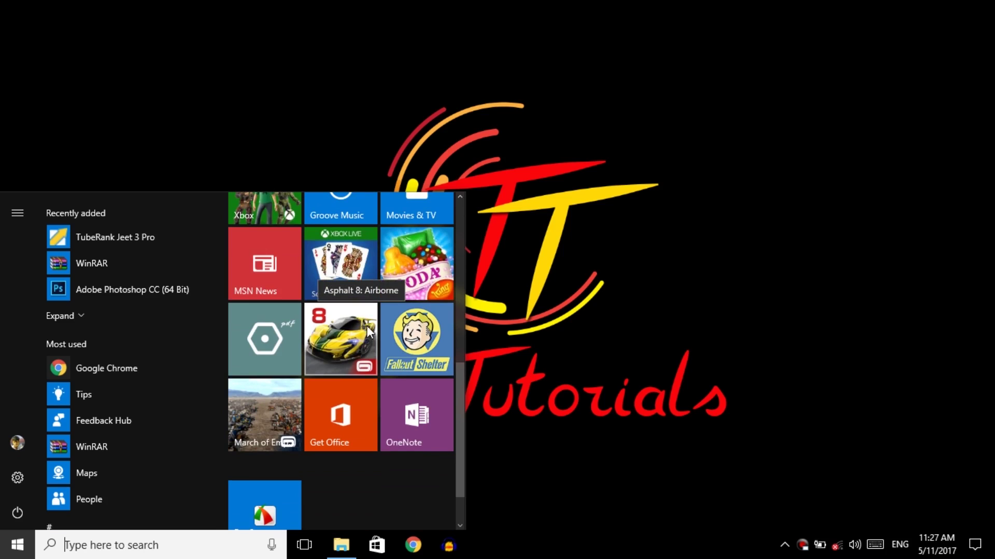
{"action": "scroll", "coordinate": [367, 325], "scroll_direction": "down", "scroll_amount": 1}
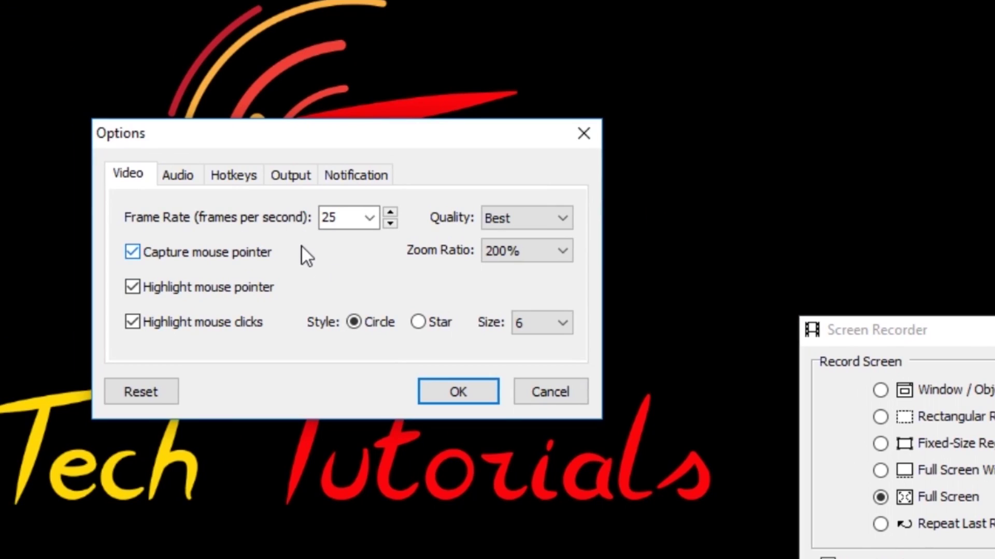
Step: Keep the frame rate at 25 fps, review the Audio, Hotkeys and Output settings, and accept the options
{"action": "left_click", "coordinate": [368, 220]}
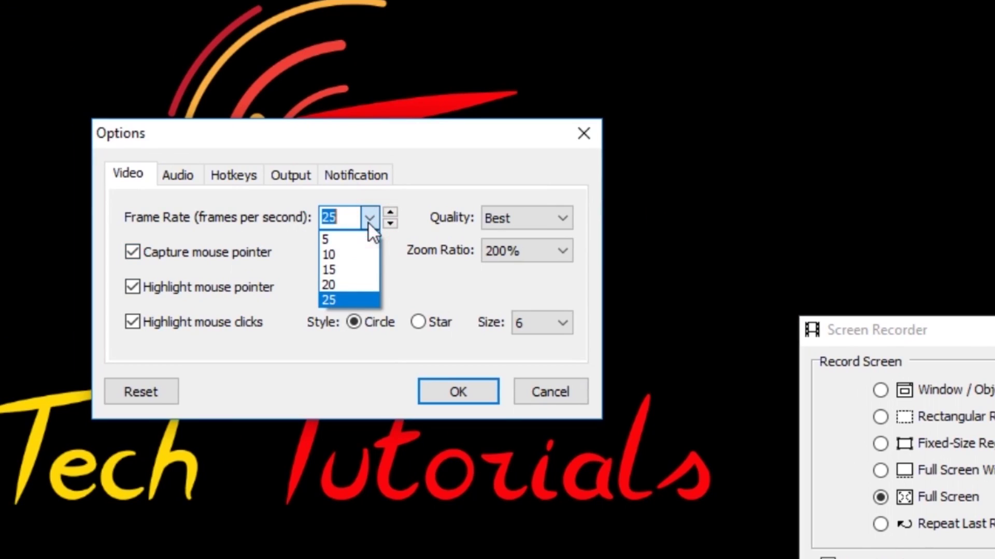
{"action": "left_click", "coordinate": [352, 300]}
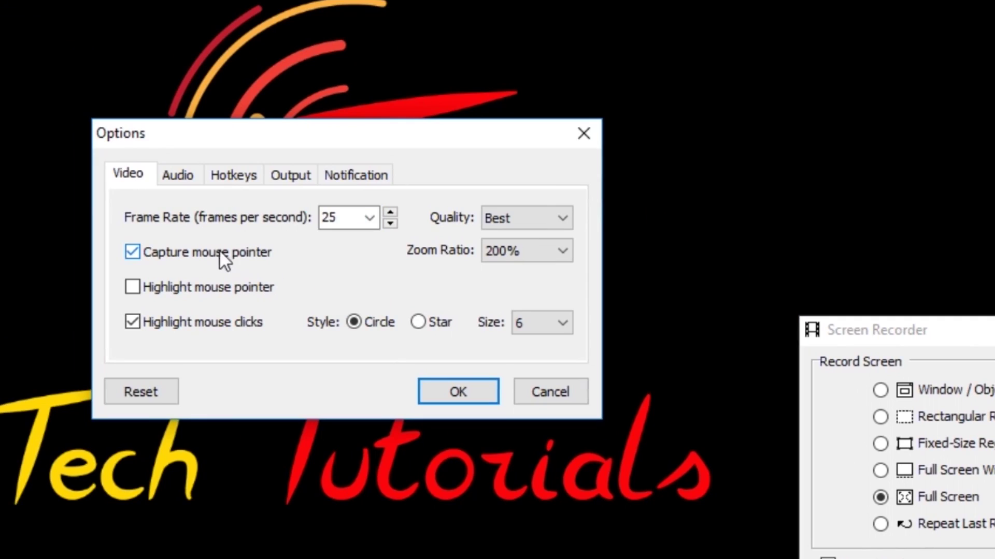
{"action": "left_click", "coordinate": [172, 174]}
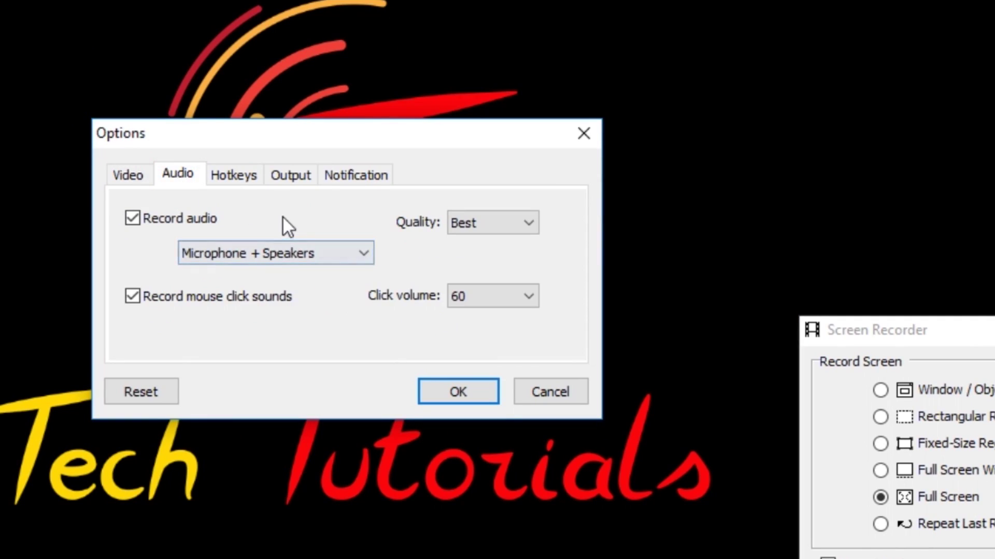
{"action": "left_click", "coordinate": [237, 179]}
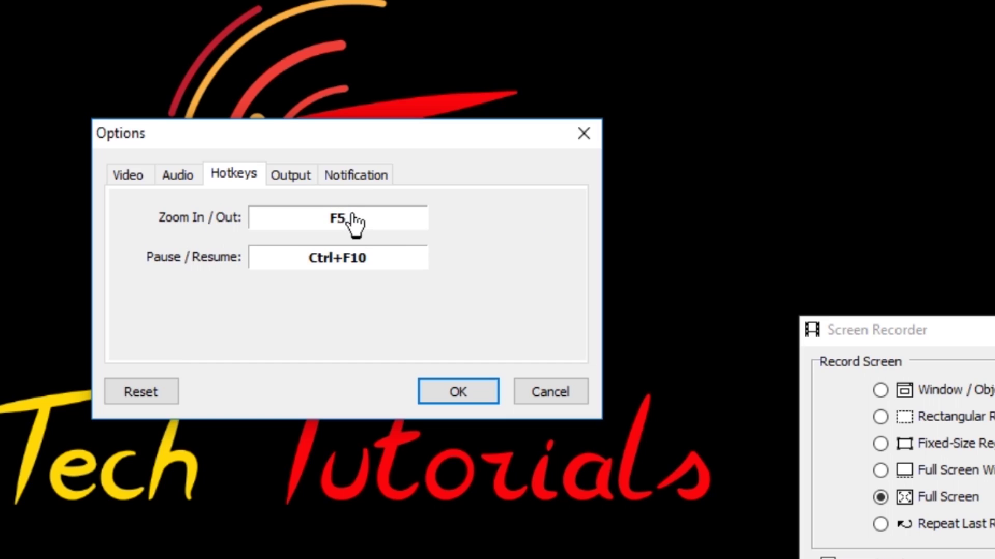
{"action": "left_click", "coordinate": [291, 176]}
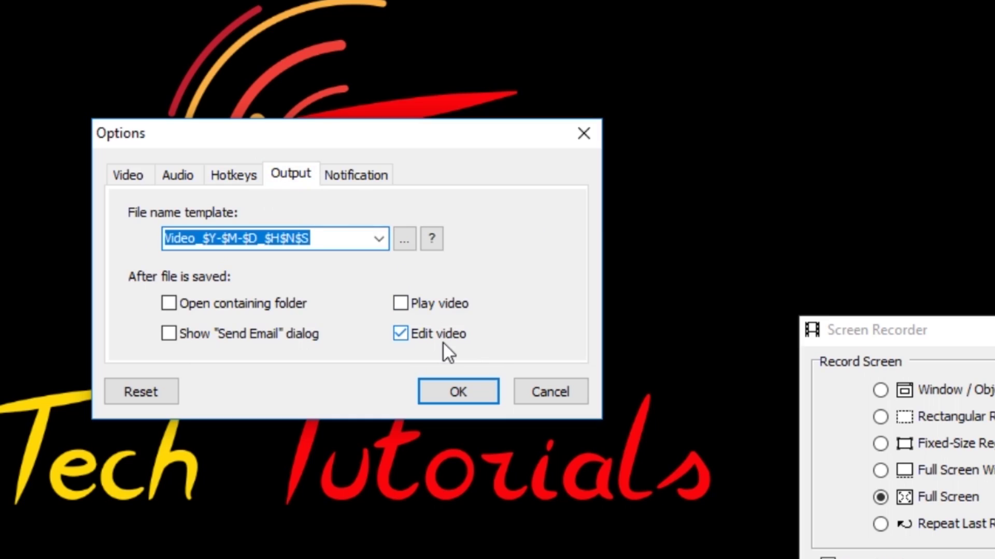
{"action": "left_click", "coordinate": [461, 397]}
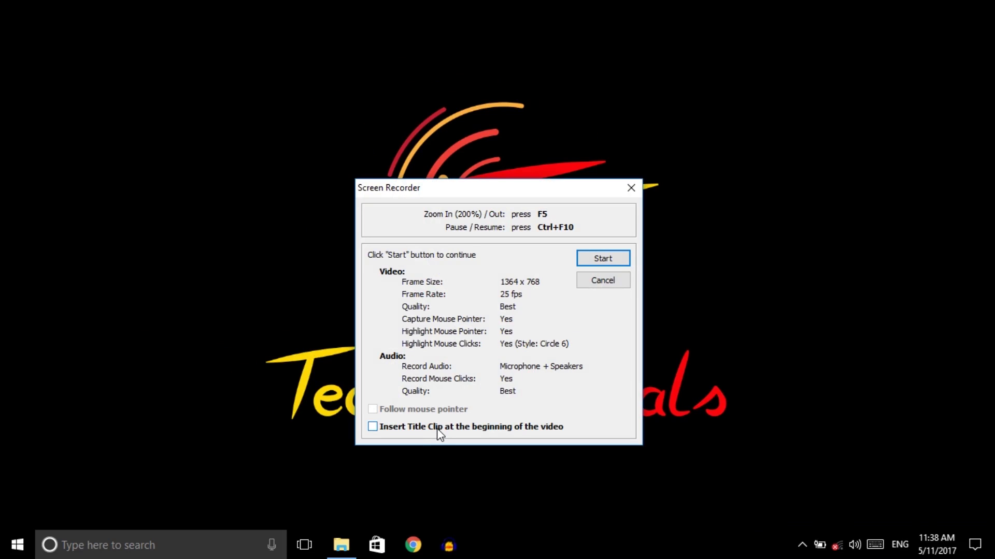
Step: Insert a 5-second title clip at the video's start reading 'How to record screen'
{"action": "left_click", "coordinate": [440, 433]}
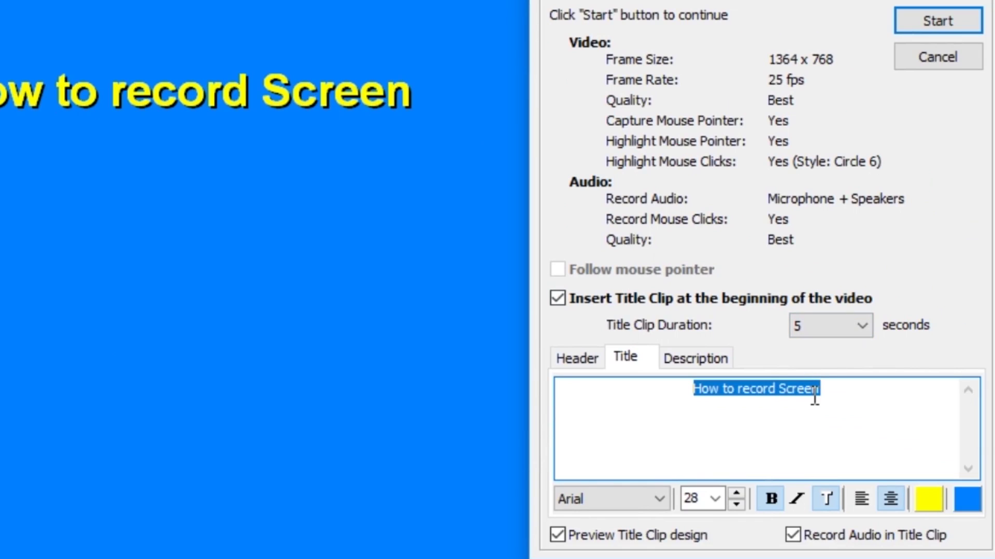
{"action": "type", "text": "H"}
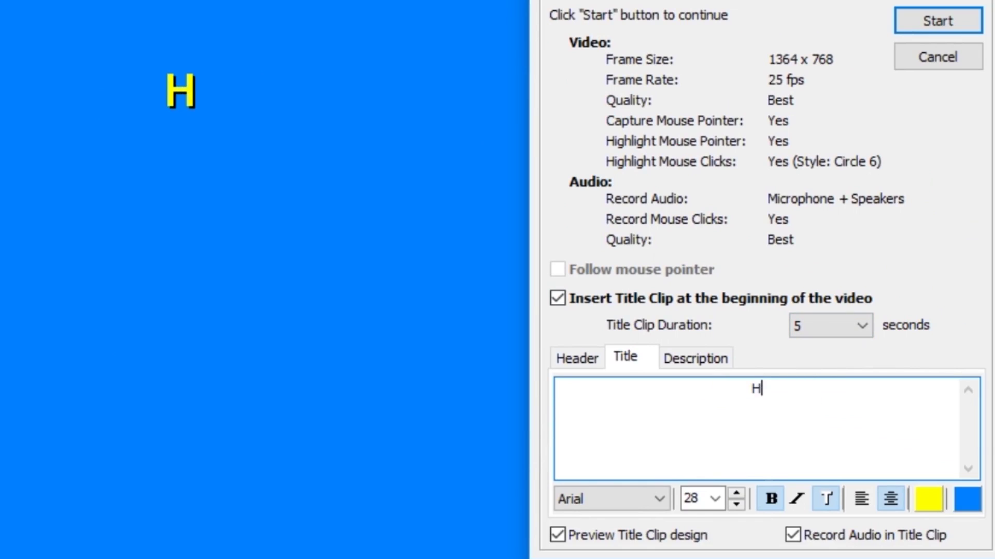
{"action": "type", "text": "ow t"}
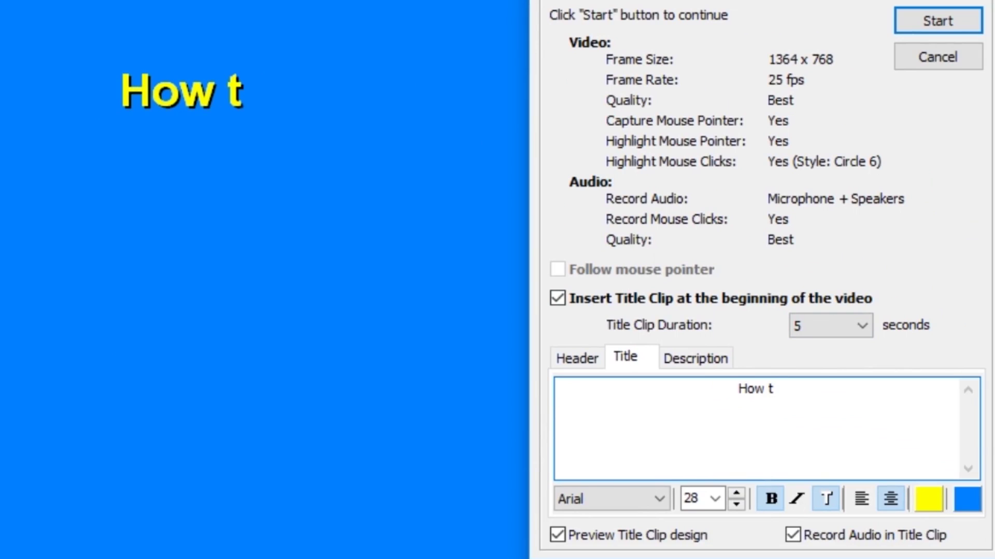
{"action": "type", "text": "o record "}
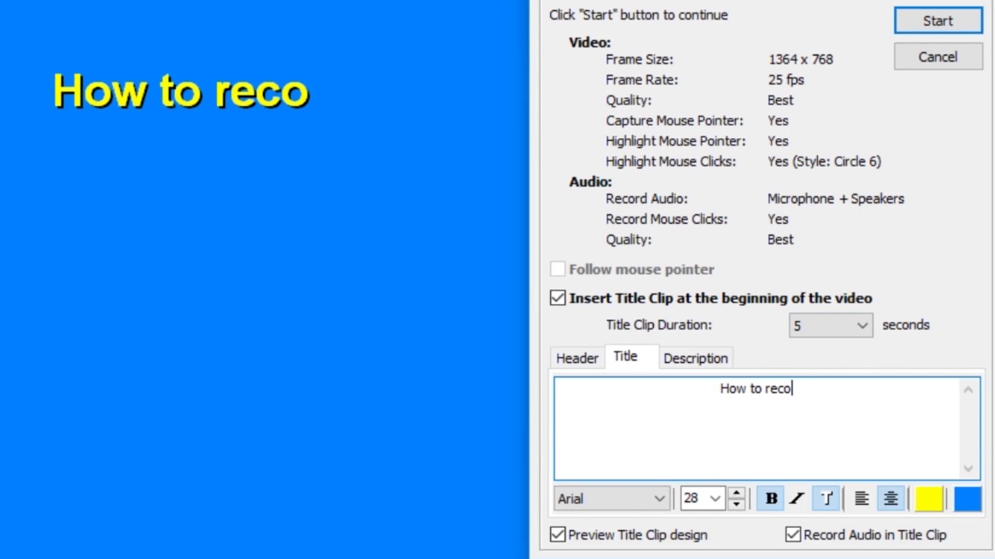
{"action": "type", "text": "screen"}
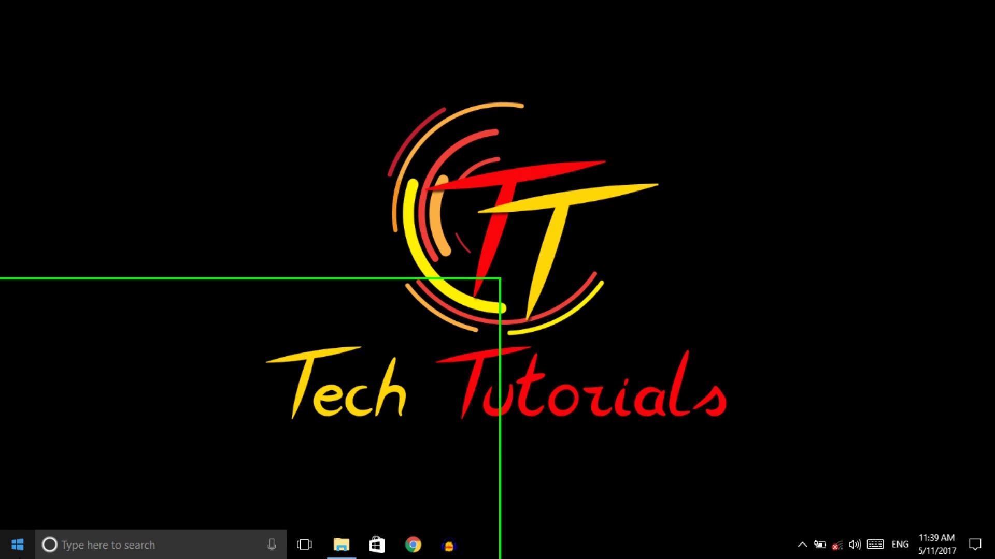
Step: Bring up the Windows app list while the recording runs
{"action": "left_click", "coordinate": [17, 545]}
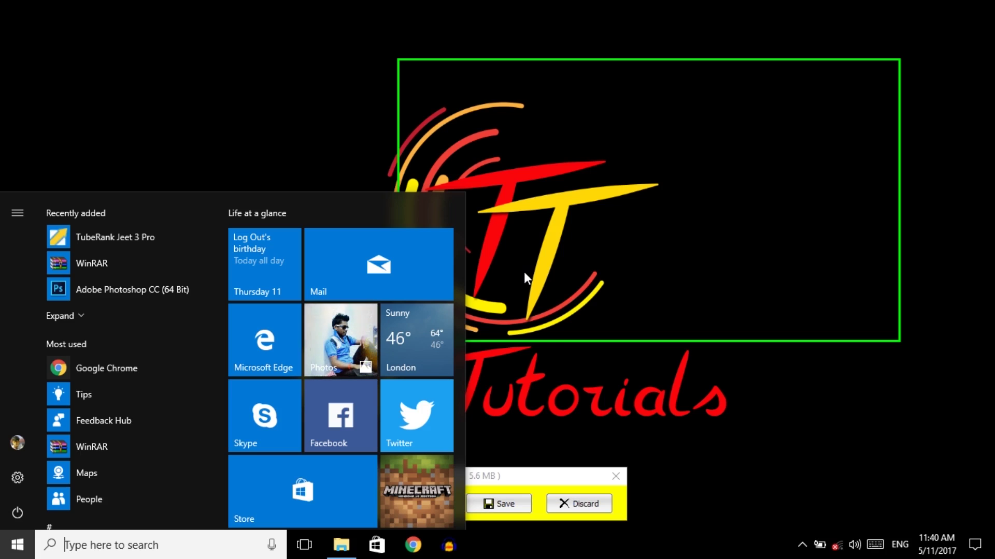
Step: Save the recording to the Desktop as 'record 1' in WMV format
{"action": "left_click", "coordinate": [532, 470]}
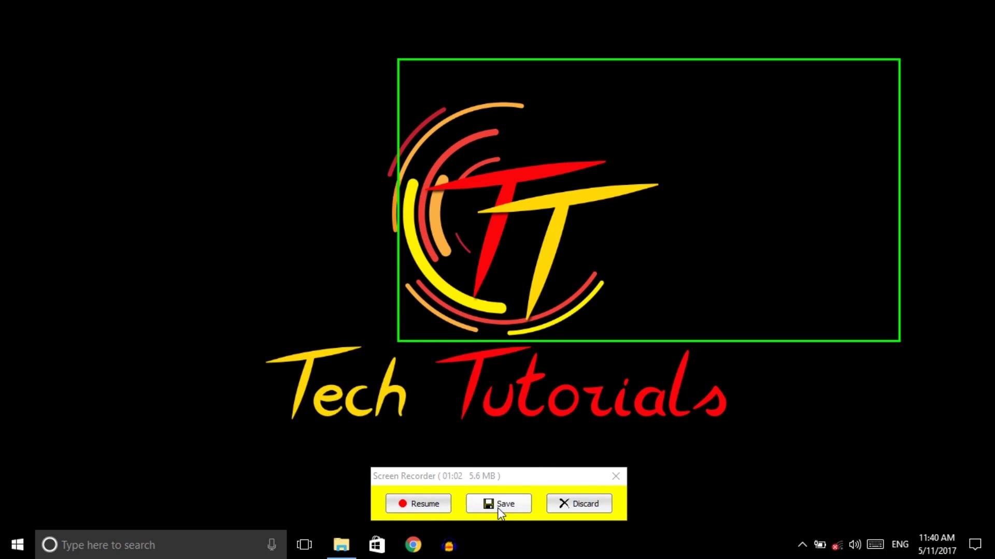
{"action": "left_click", "coordinate": [499, 509]}
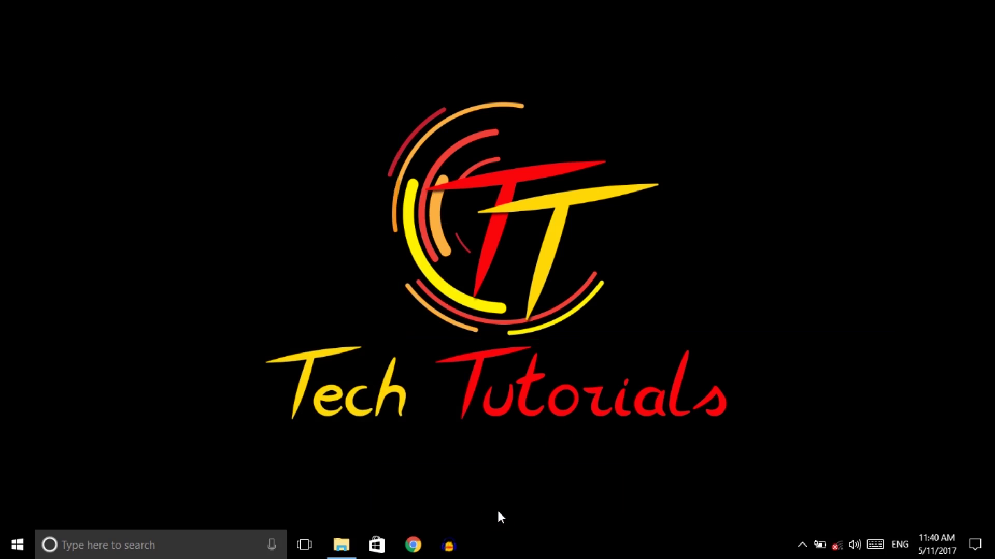
{"action": "type", "text": "reco"}
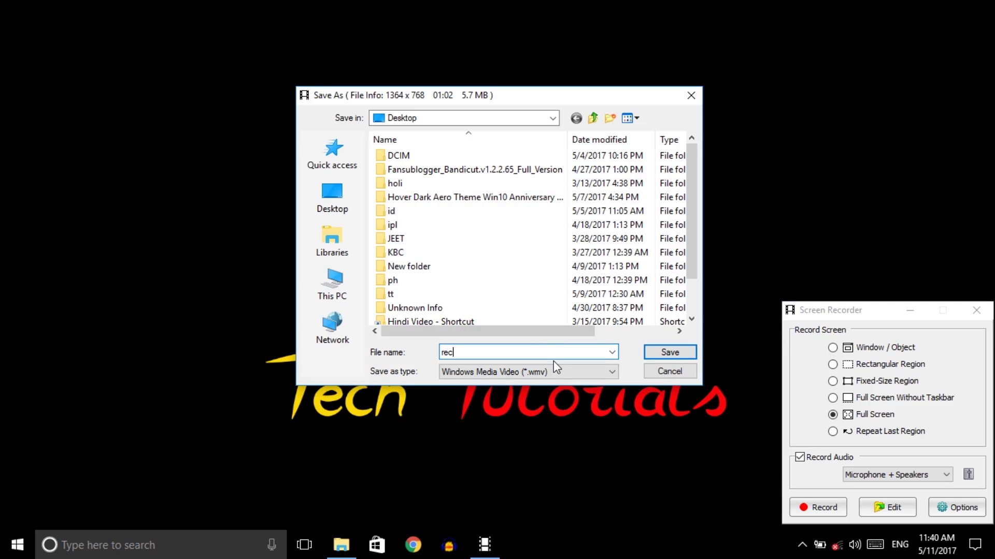
{"action": "type", "text": "rd 1"}
{"action": "key", "text": "Return"}
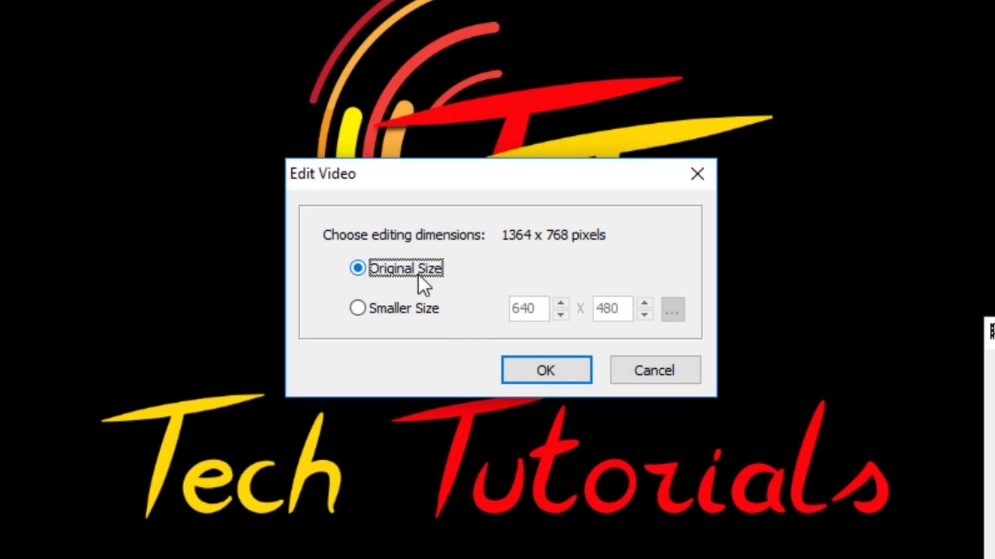
Step: Open record 1 at its original 1364 x 768 size and move playback to about 00:12
{"action": "left_click", "coordinate": [545, 370]}
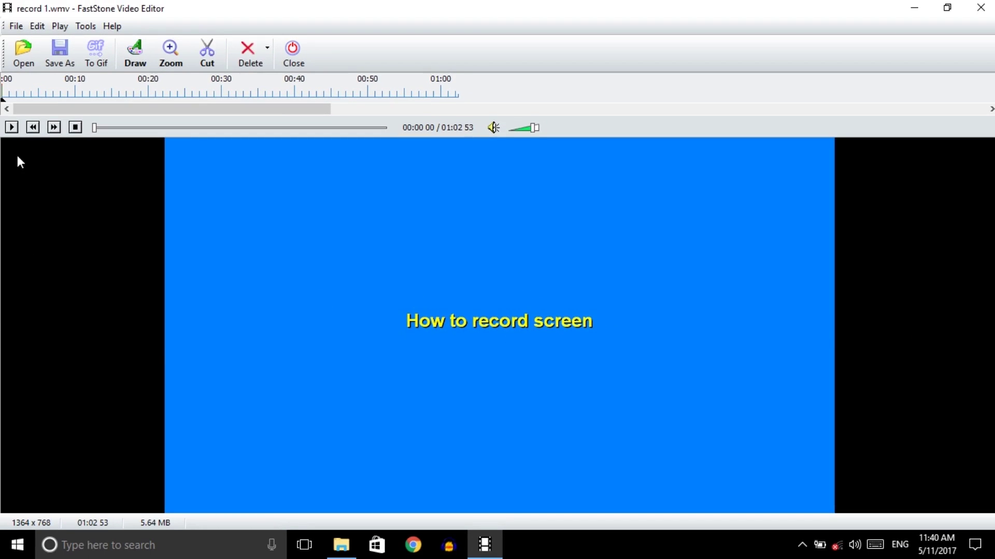
{"action": "left_click", "coordinate": [113, 128]}
{"action": "left_click", "coordinate": [151, 128]}
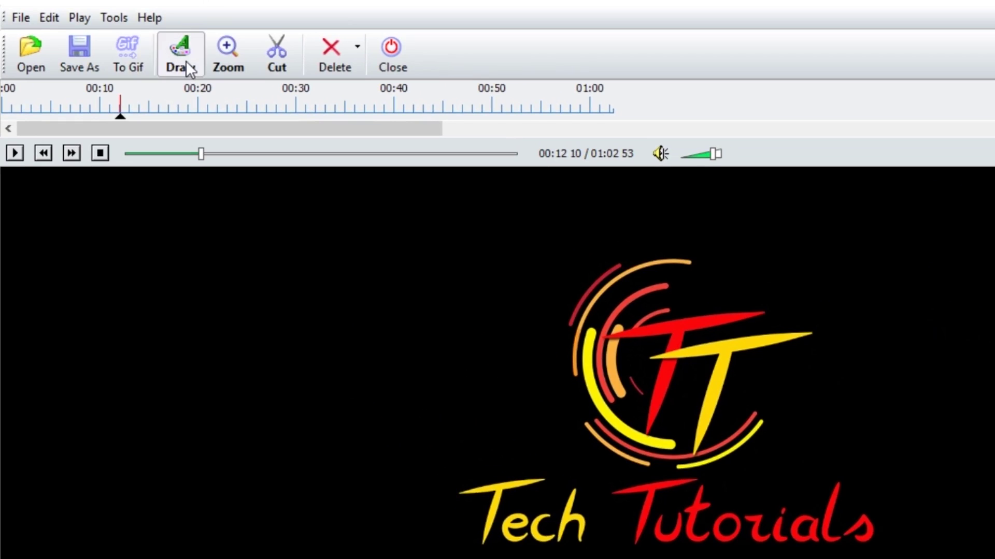
Step: Open the frame in FastStone Draw and load the flower picture pic 1, browsing with large icons
{"action": "left_click", "coordinate": [176, 67]}
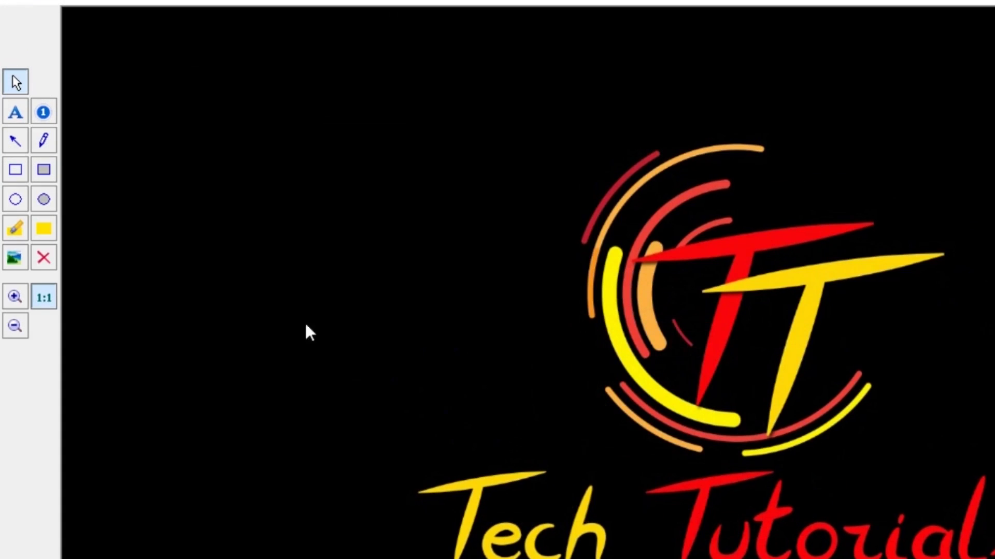
{"action": "left_click", "coordinate": [14, 259]}
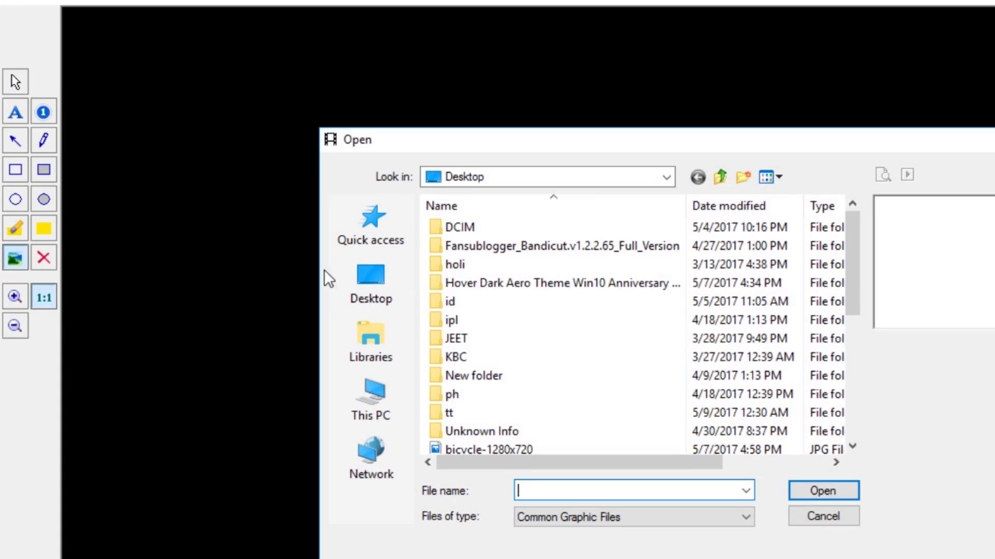
{"action": "scroll", "coordinate": [618, 350], "scroll_direction": "down", "scroll_amount": 5}
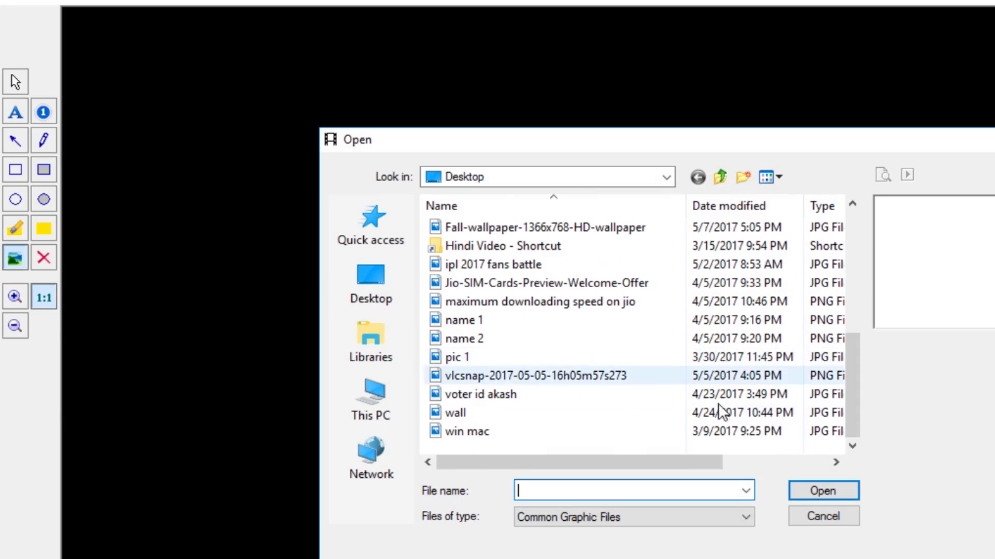
{"action": "scroll", "coordinate": [769, 322], "scroll_direction": "up", "scroll_amount": 1}
{"action": "left_click", "coordinate": [779, 178]}
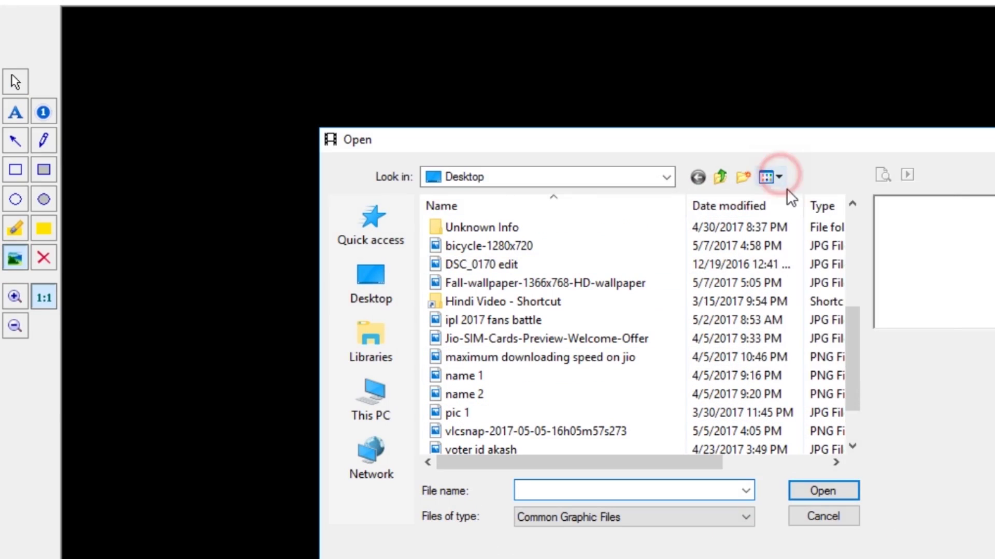
{"action": "left_click", "coordinate": [802, 216]}
{"action": "scroll", "coordinate": [680, 355], "scroll_direction": "down", "scroll_amount": 10}
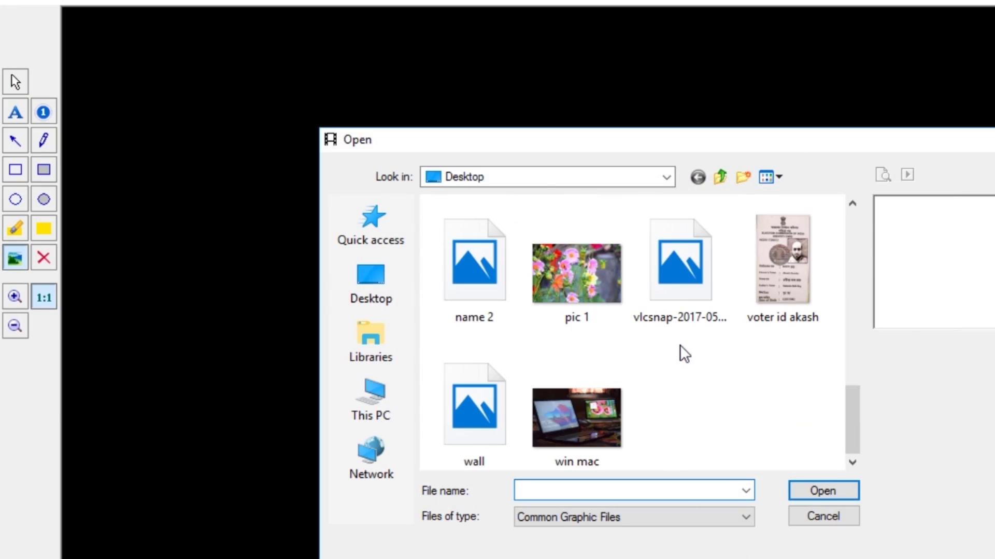
{"action": "left_click", "coordinate": [575, 285]}
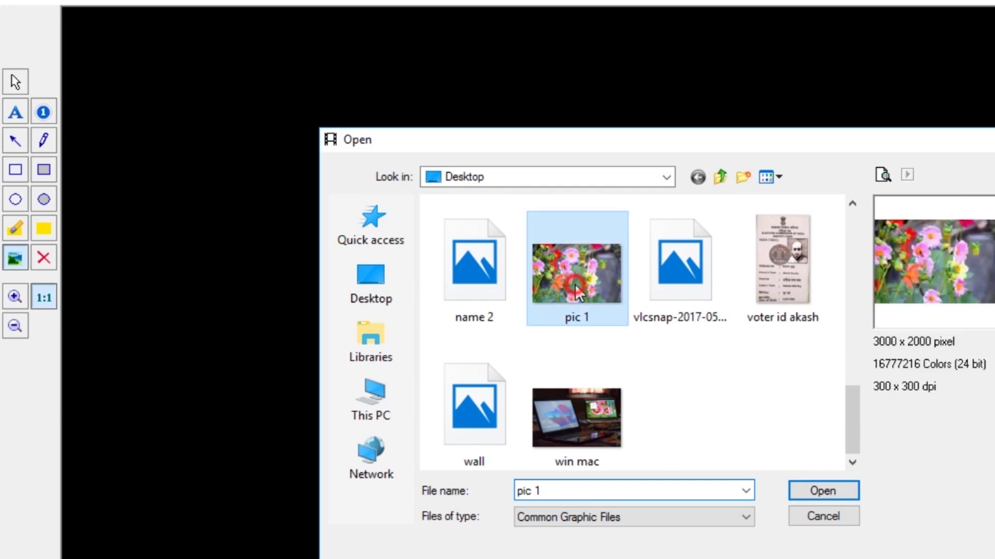
{"action": "left_click", "coordinate": [822, 491]}
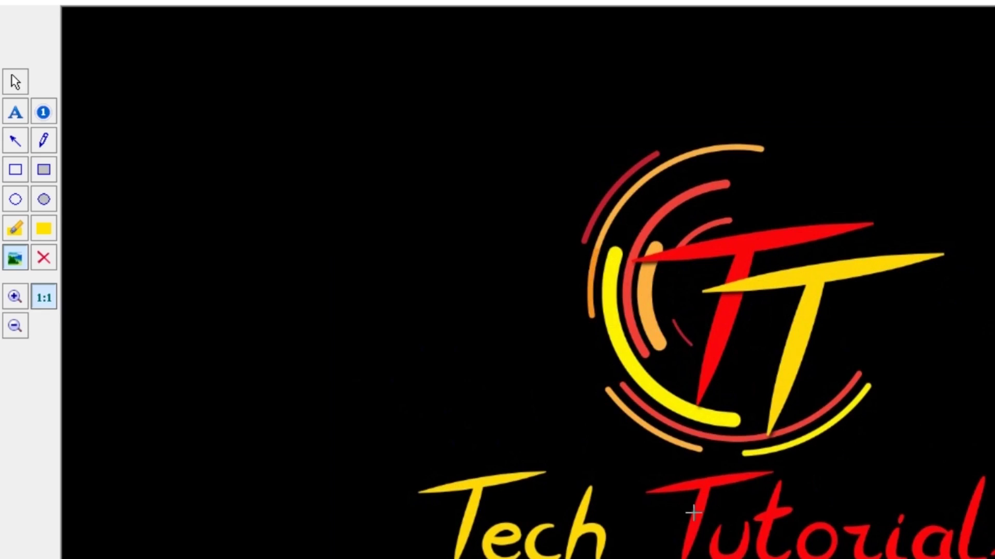
Step: Drag out the flower image, enlarge it, and position it at the canvas's upper left
{"action": "left_click_drag", "start_coordinate": [359, 190], "coordinate": [638, 373]}
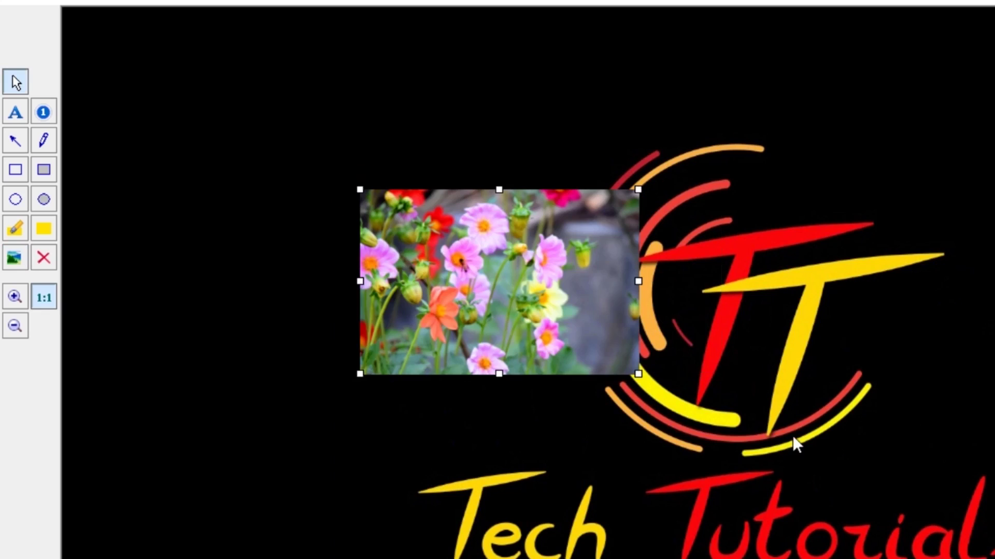
{"action": "mouse_move", "coordinate": [449, 288]}
{"action": "left_mouse_down"}
{"action": "mouse_move", "coordinate": [970, 266]}
{"action": "mouse_move", "coordinate": [963, 238]}
{"action": "left_mouse_up"}
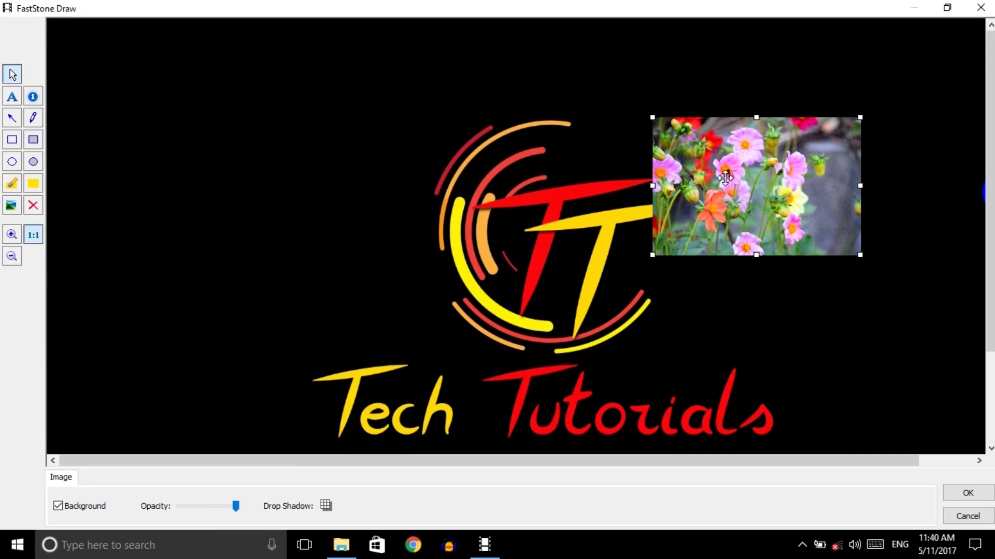
{"action": "left_click_drag", "start_coordinate": [860, 255], "coordinate": [942, 311]}
{"action": "left_click_drag", "start_coordinate": [803, 241], "coordinate": [335, 230]}
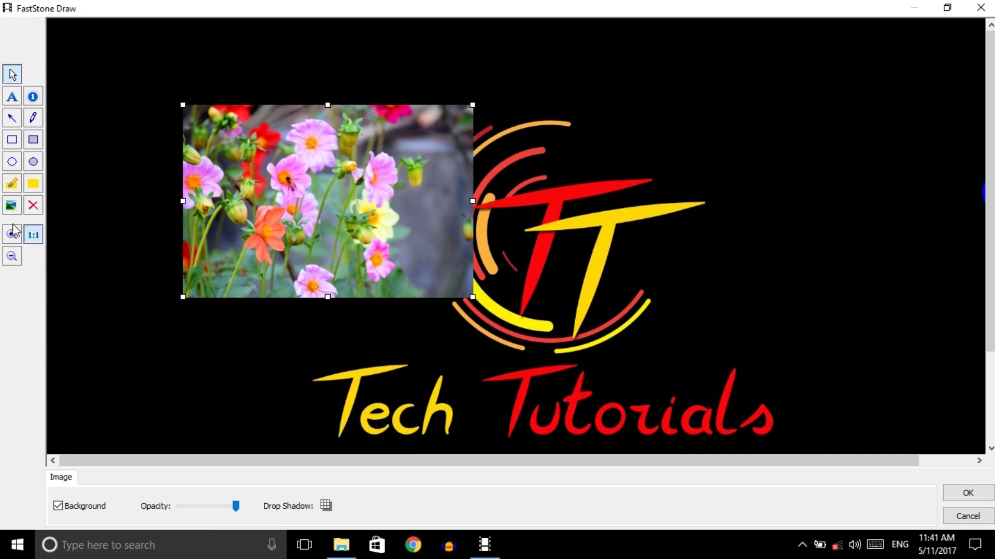
Step: Add a 72-pt 'Tech Tutorials' text box right of the logo and apply the drawing to the frame
{"action": "left_click", "coordinate": [12, 97]}
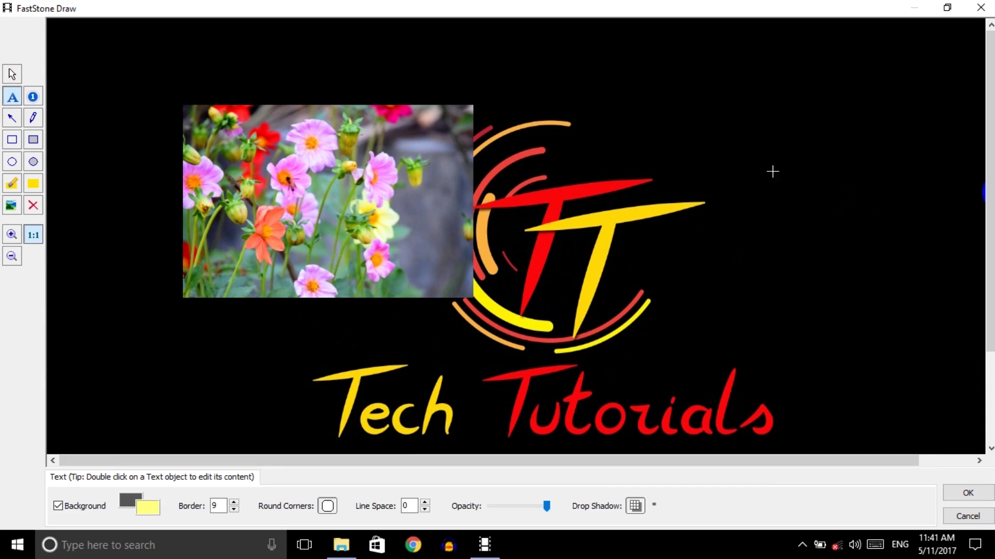
{"action": "left_click_drag", "start_coordinate": [649, 146], "coordinate": [901, 283]}
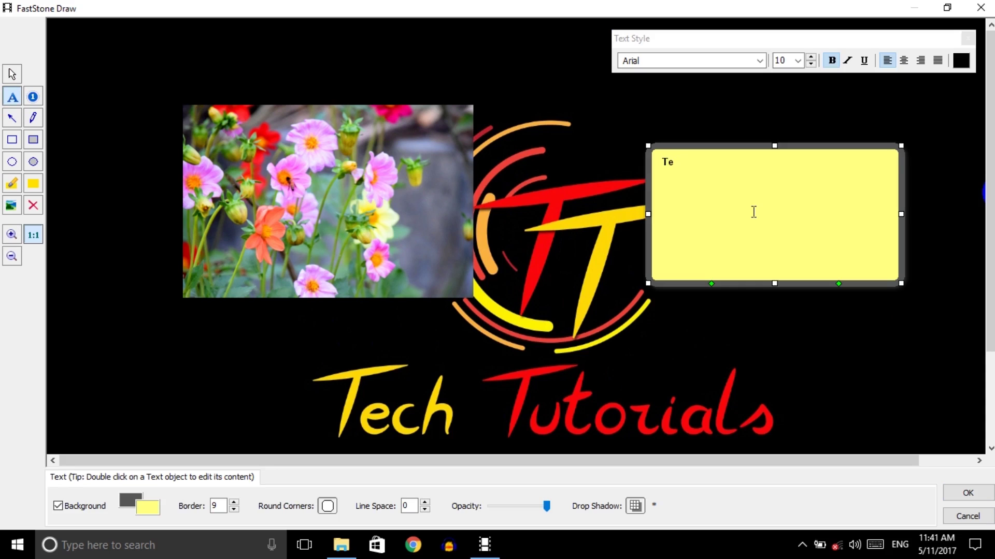
{"action": "type", "text": "Tech Tutorials"}
{"action": "left_click", "coordinate": [798, 60]}
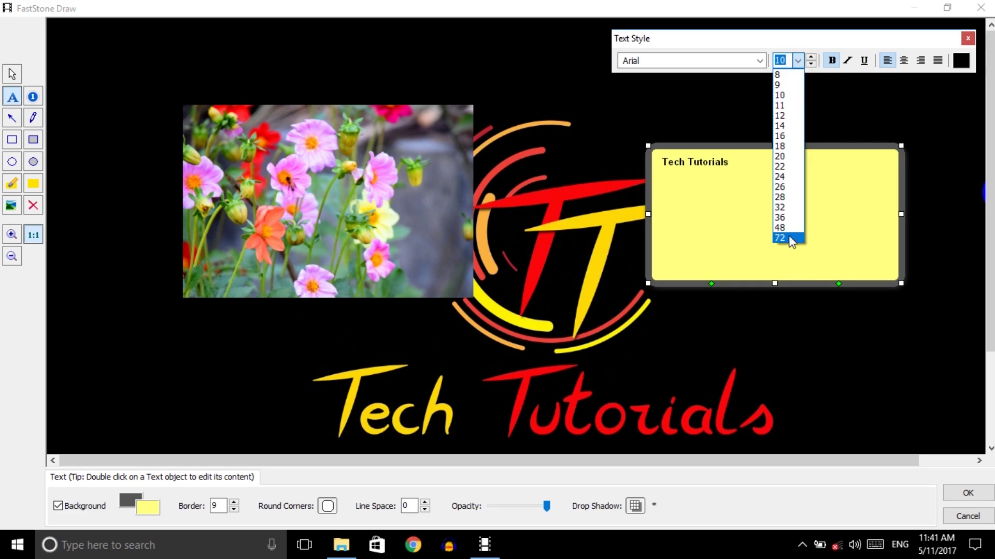
{"action": "left_click", "coordinate": [788, 237]}
{"action": "triple_click", "coordinate": [752, 162]}
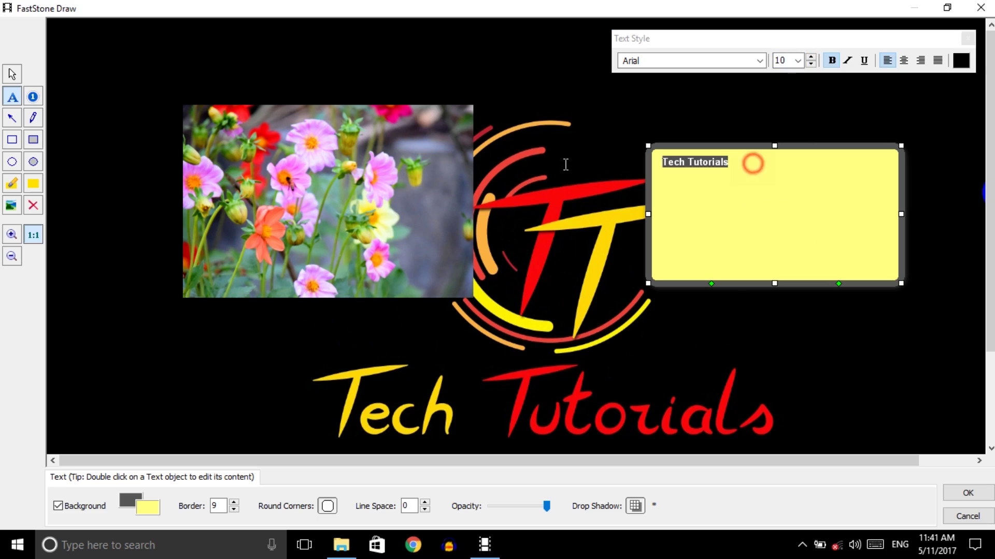
{"action": "left_click", "coordinate": [797, 60]}
{"action": "left_click", "coordinate": [785, 230]}
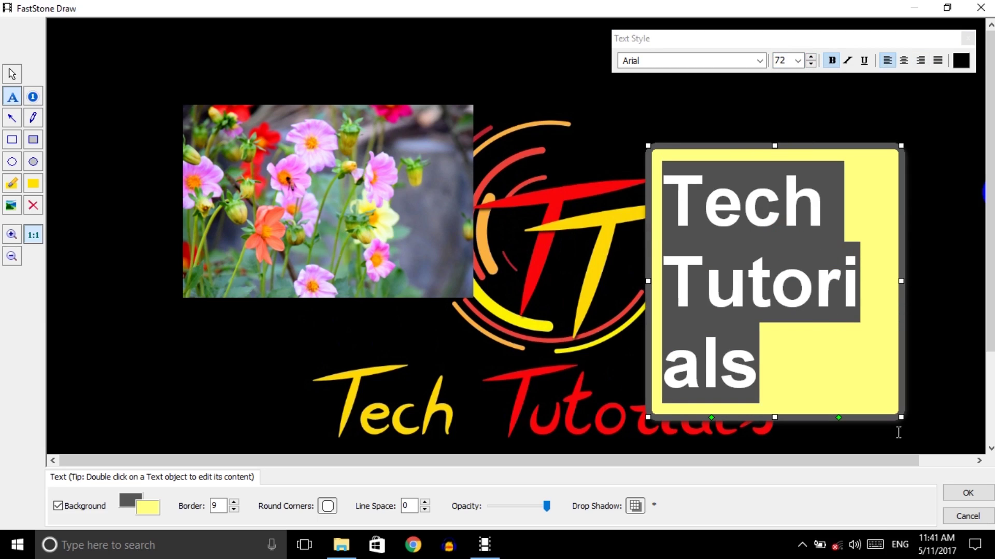
{"action": "left_click", "coordinate": [967, 494]}
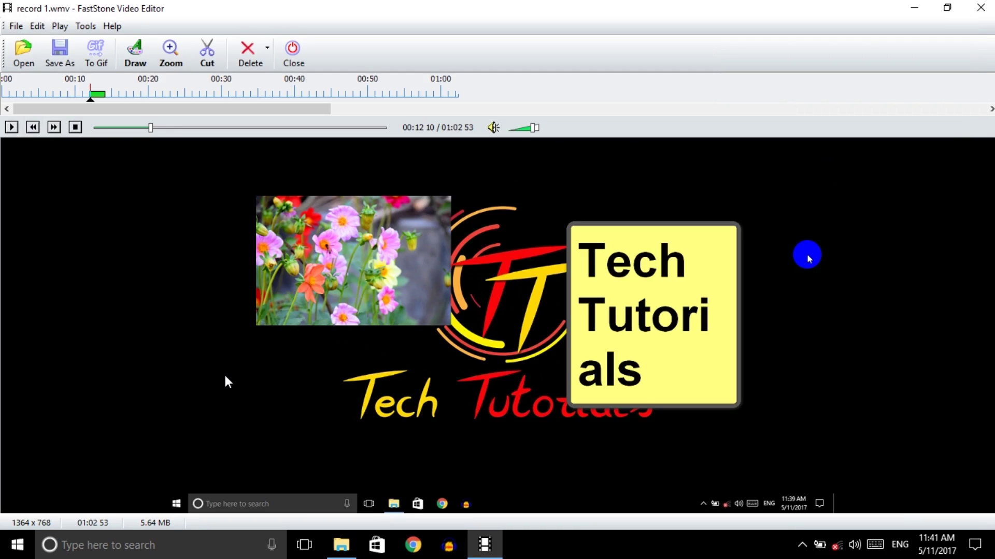
Step: Cancel saving the edited video as a file and close the Video Editor
{"action": "left_click", "coordinate": [60, 52]}
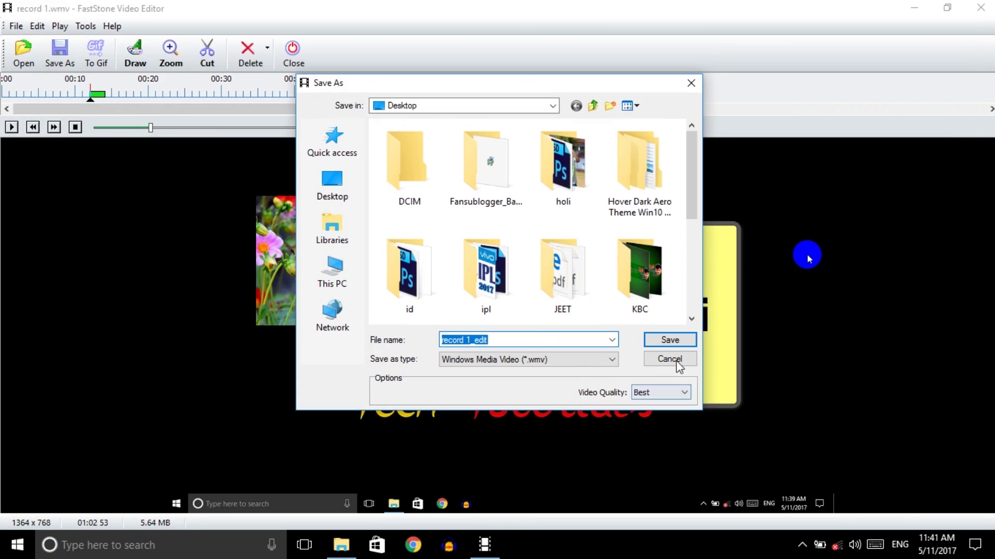
{"action": "left_click", "coordinate": [676, 360]}
{"action": "left_click", "coordinate": [981, 8]}
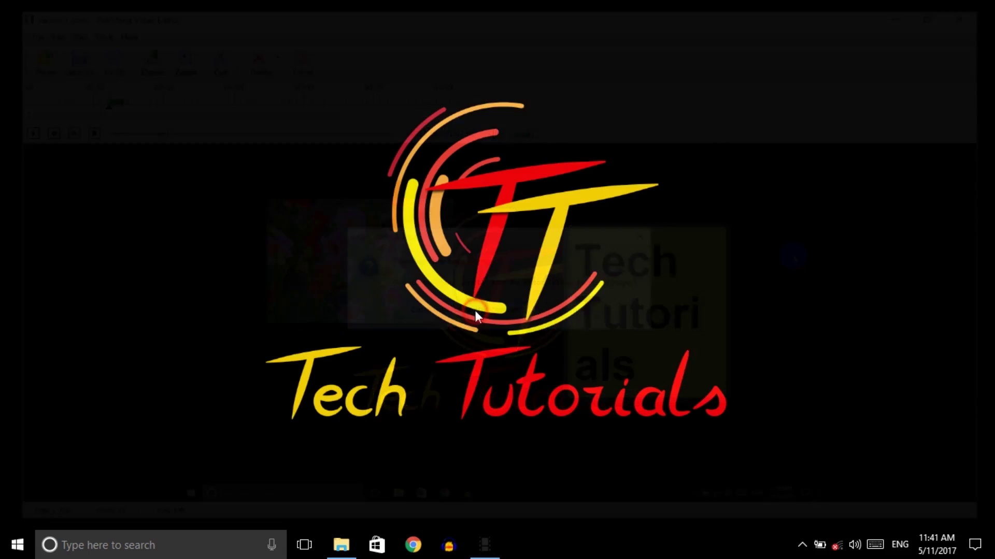